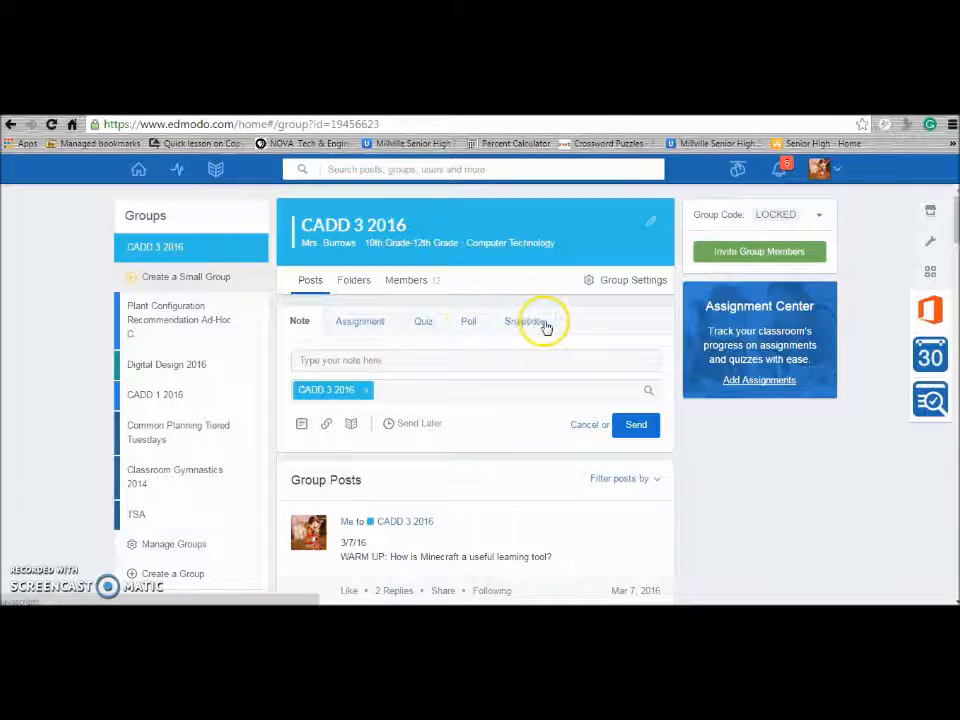
Switch the CADD 3 2016 post composer to Quiz and create a new blank quiz
click(422, 325)
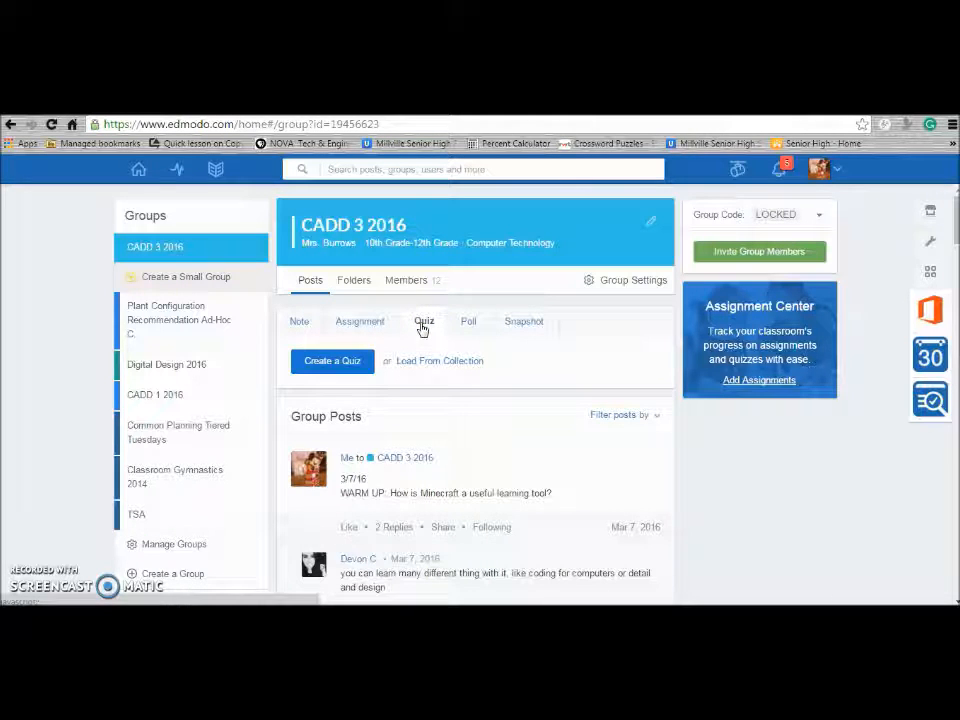
click(334, 362)
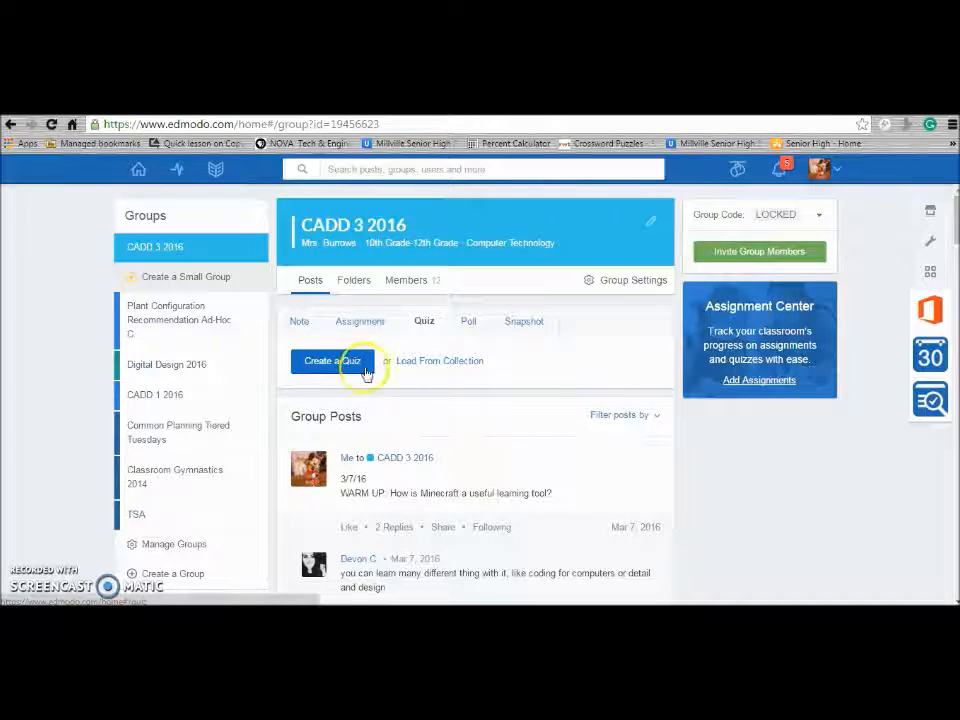
click(440, 368)
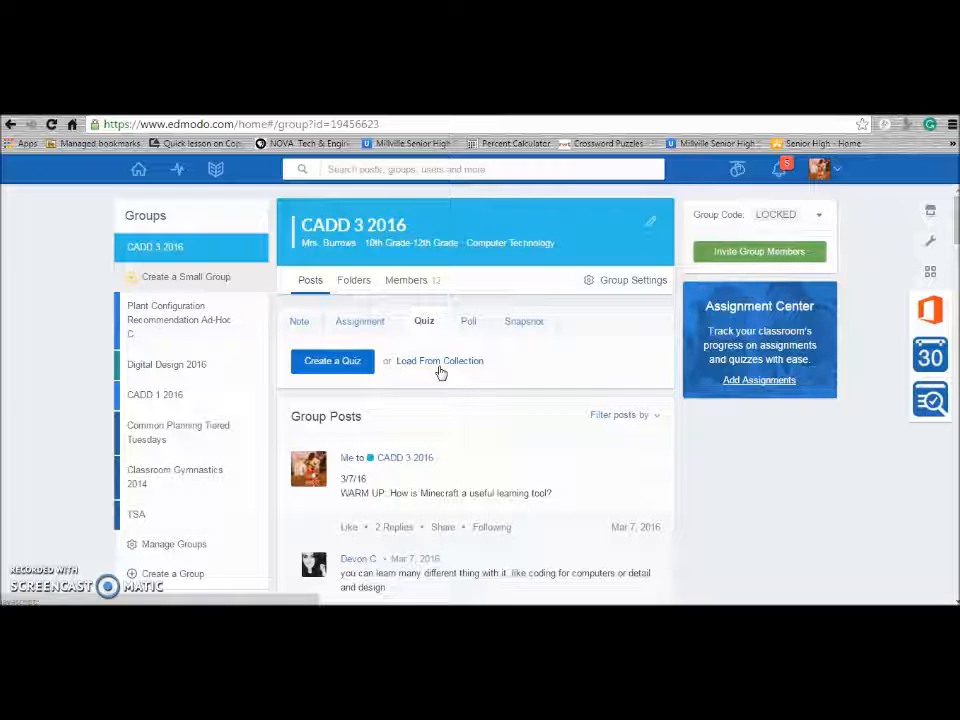
click(407, 367)
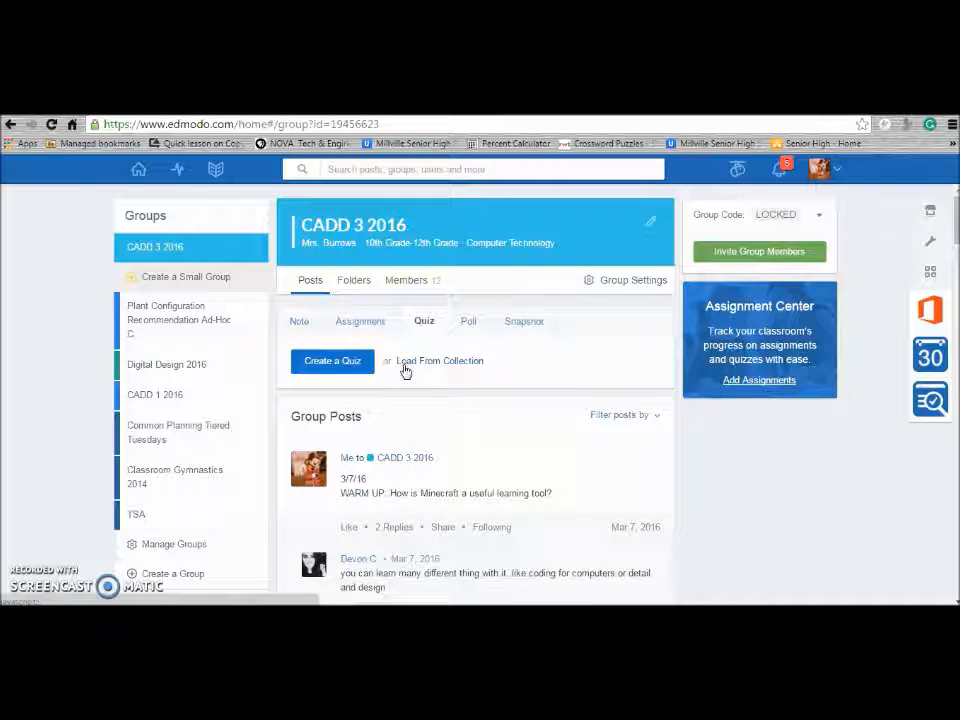
click(334, 365)
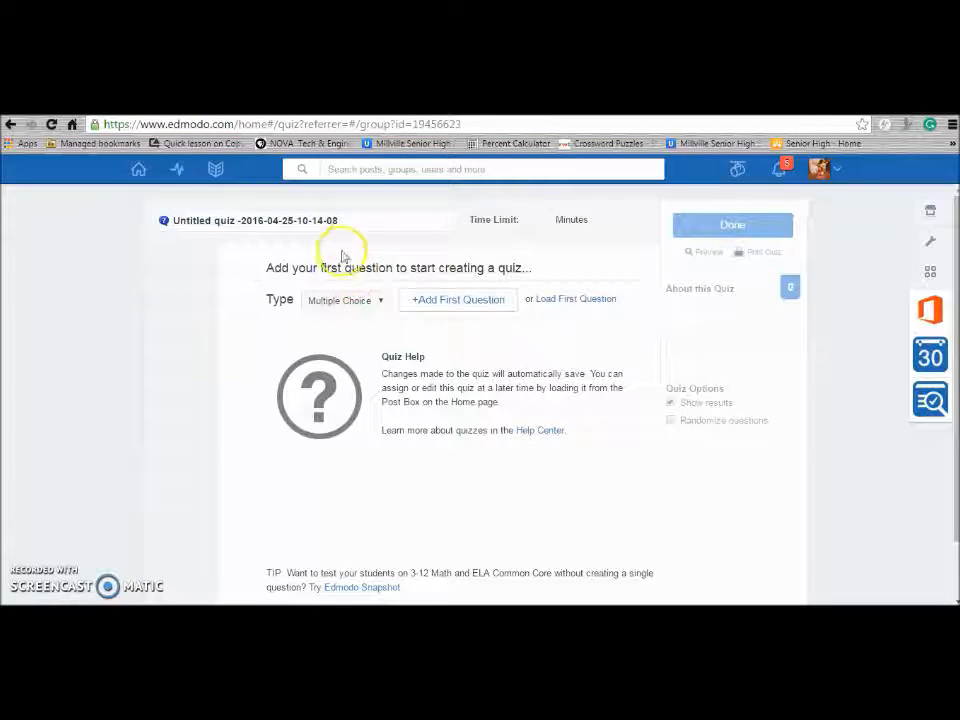
Title the quiz 'Quiz 2', correcting the initial 'Quiz 1', and set a 60-minute time limit
click(347, 219)
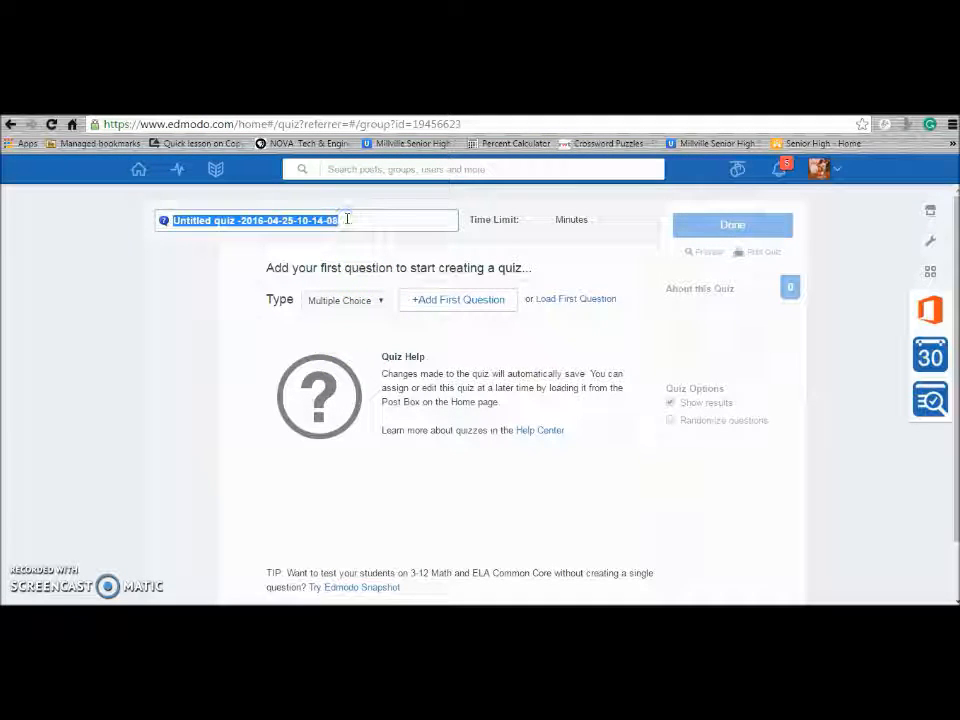
text(Quiz 1)
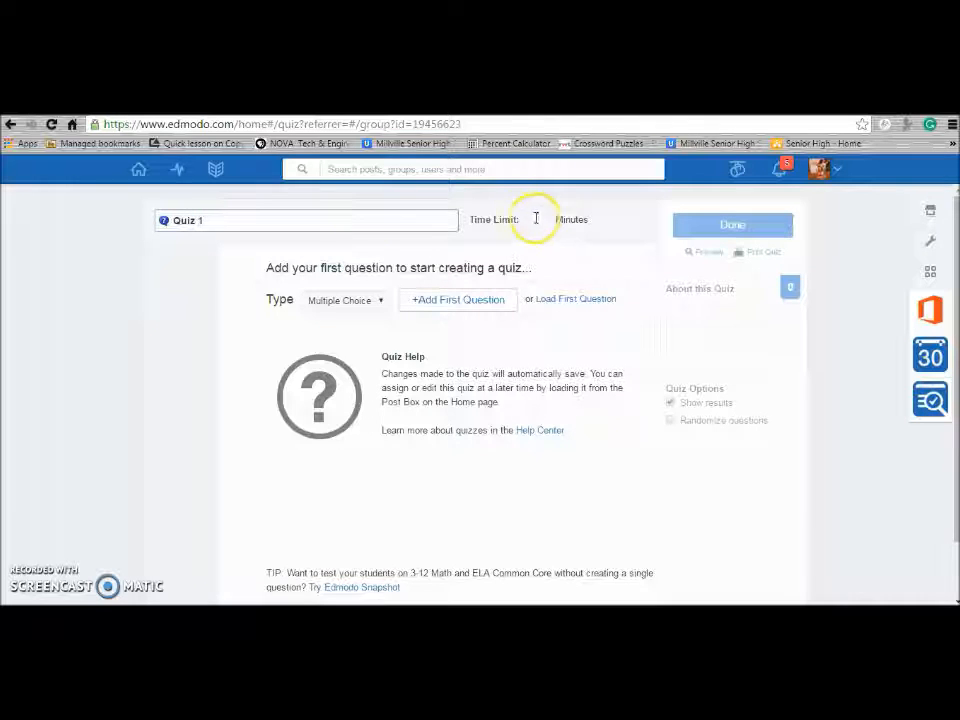
click(544, 221)
text(60)
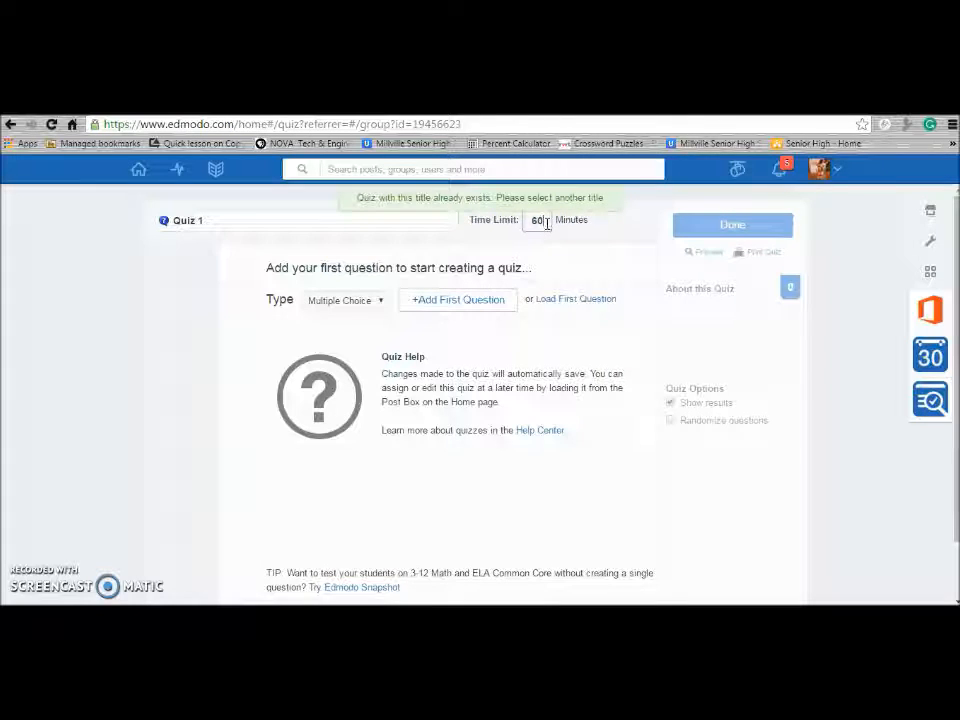
click(206, 220)
key(BackSpace)
text(w)
text(2)
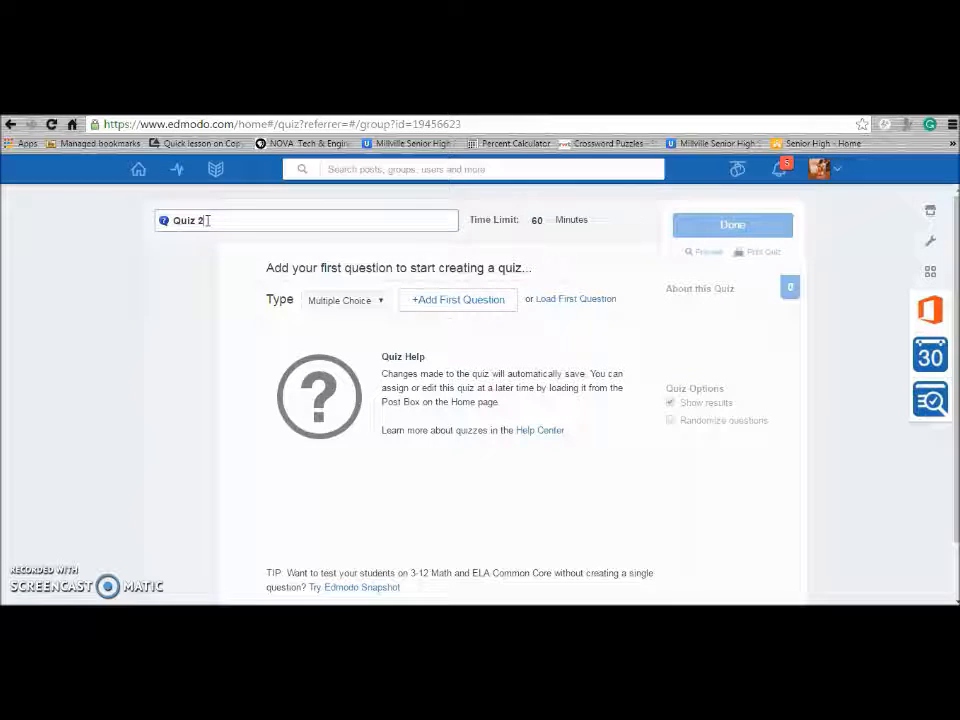
click(547, 222)
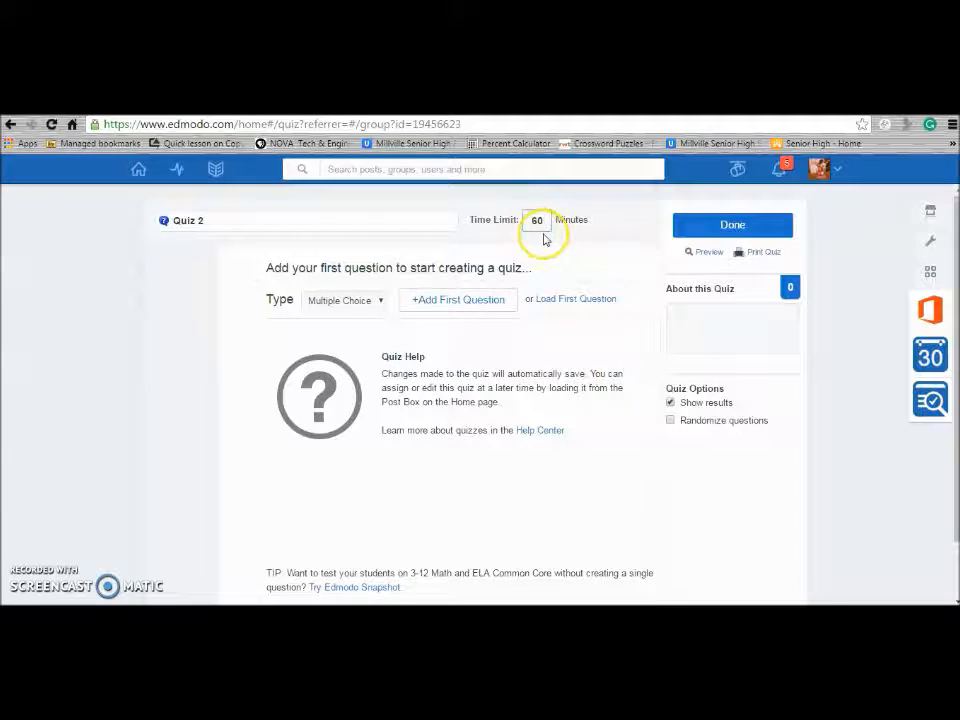
Add a Short Answer first question to the quiz
click(380, 302)
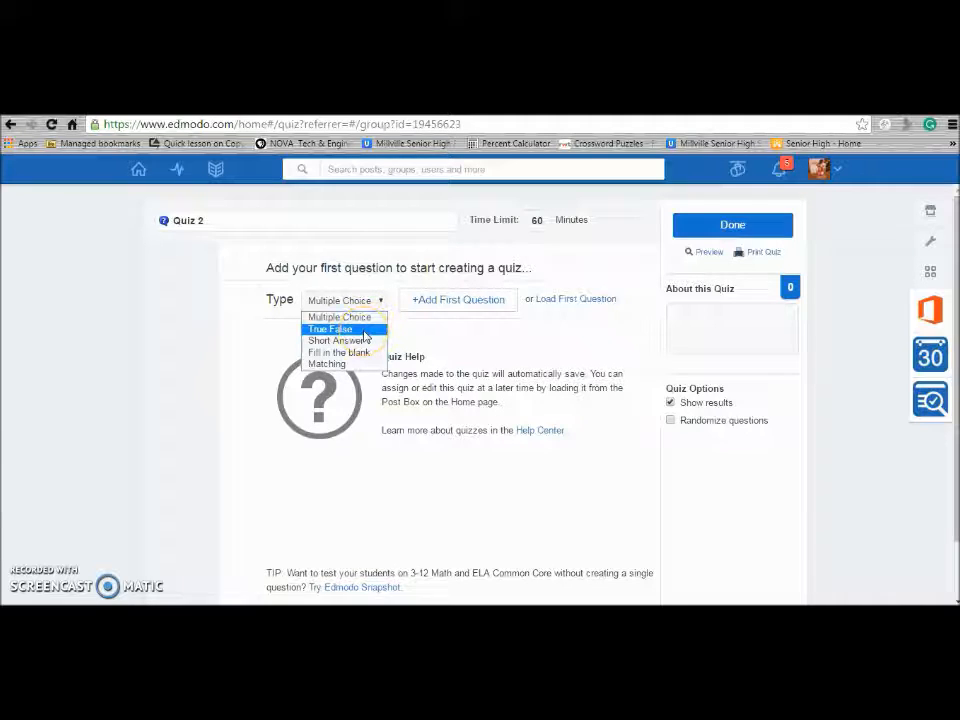
click(362, 341)
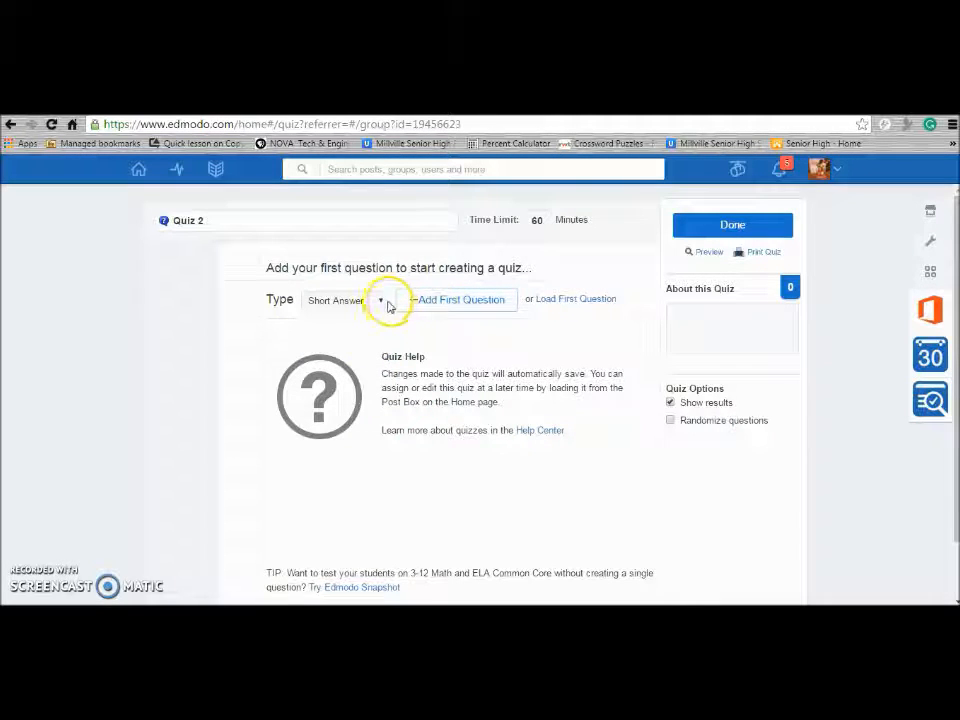
click(440, 303)
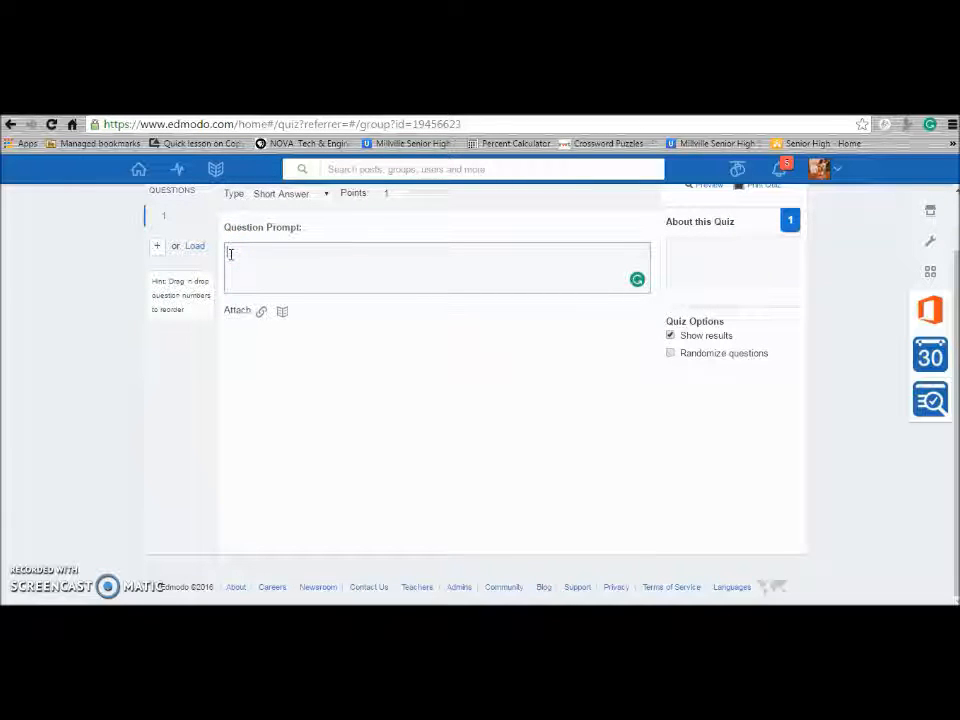
Enter the prompt asking the difference between a small home and a tiny home
text(What ui)
key(BackSpace)
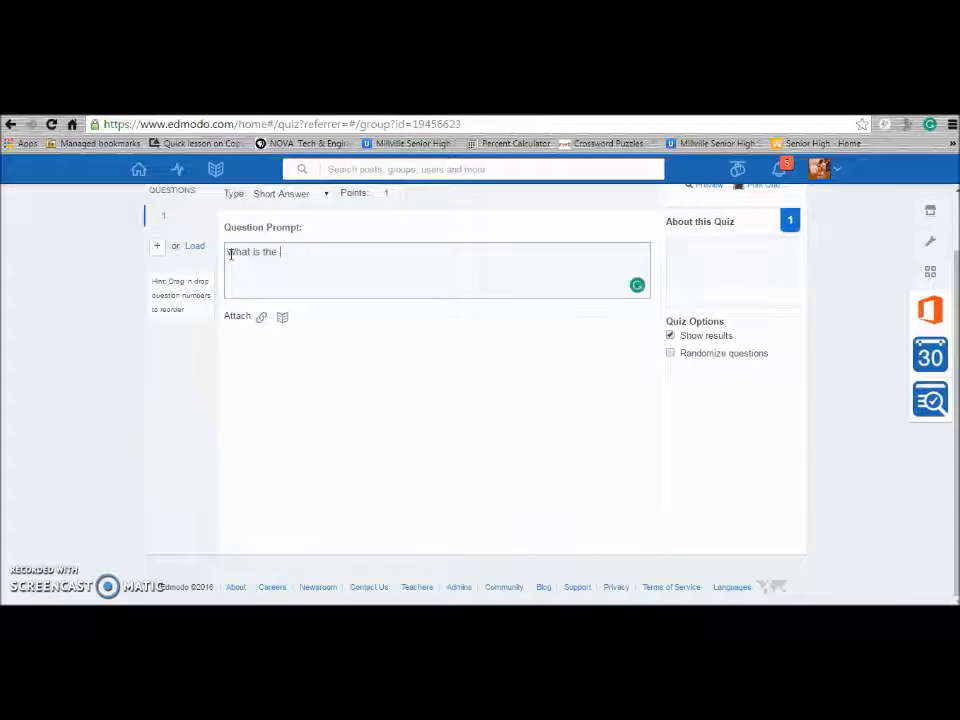
text(difference )
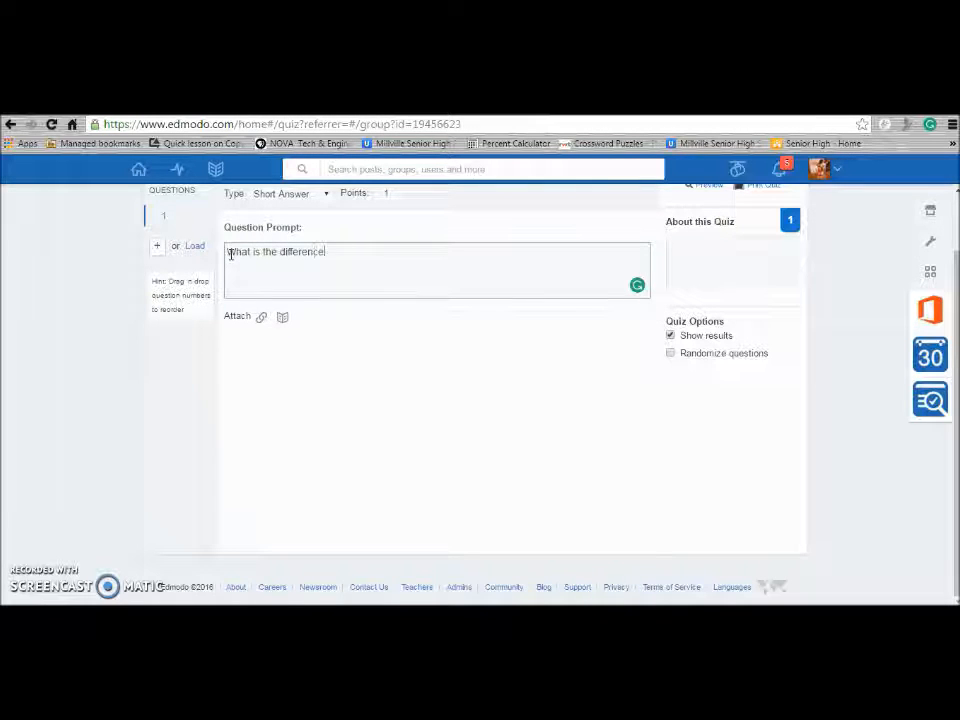
text(e)
text(etween a s)
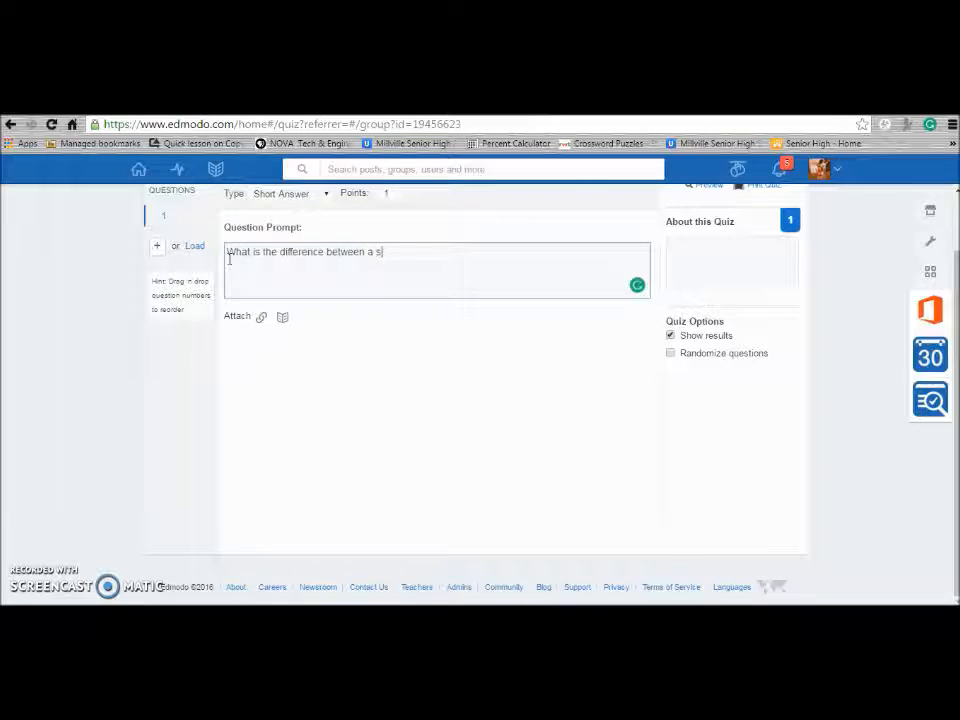
text(mall home a)
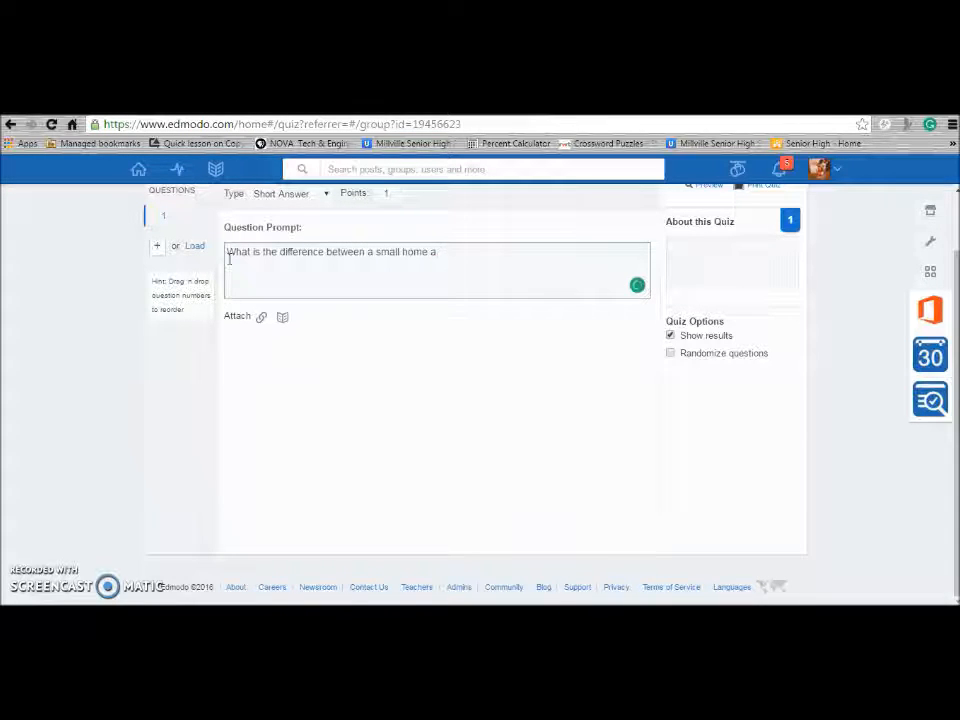
text(bd a  home?)
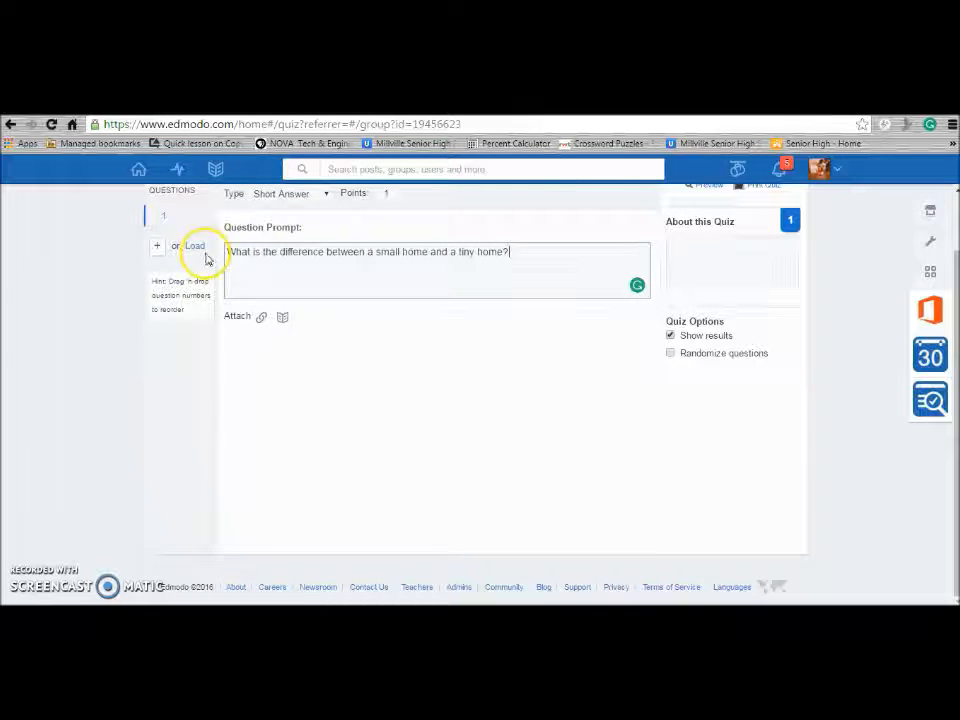
Add a True/False question 2: 'A tiny home is more than 2,000 sq ft.'
click(157, 248)
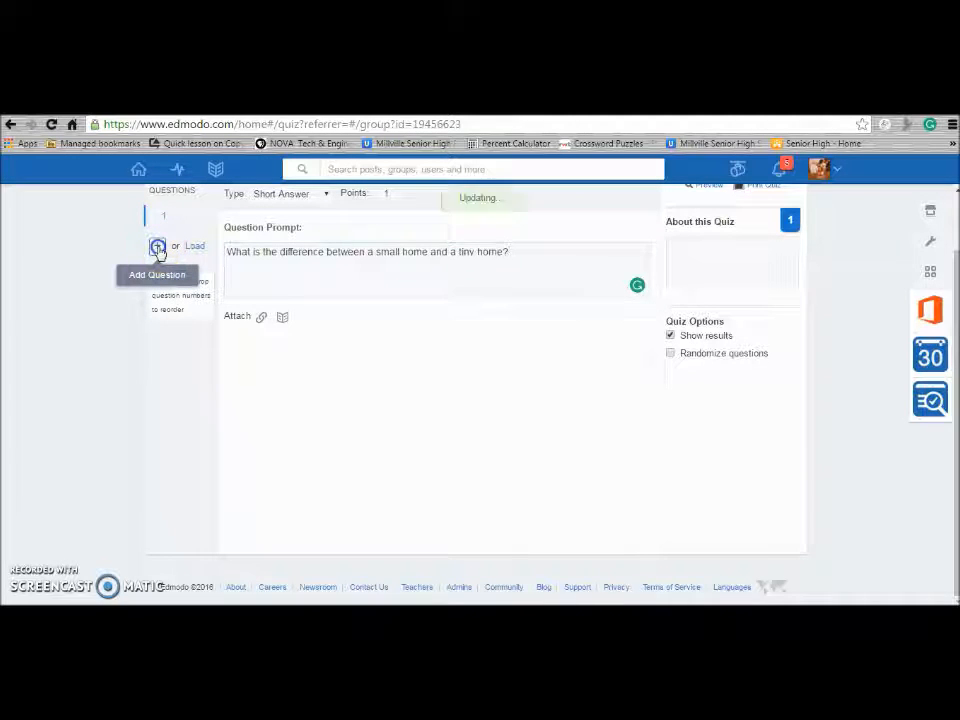
click(326, 195)
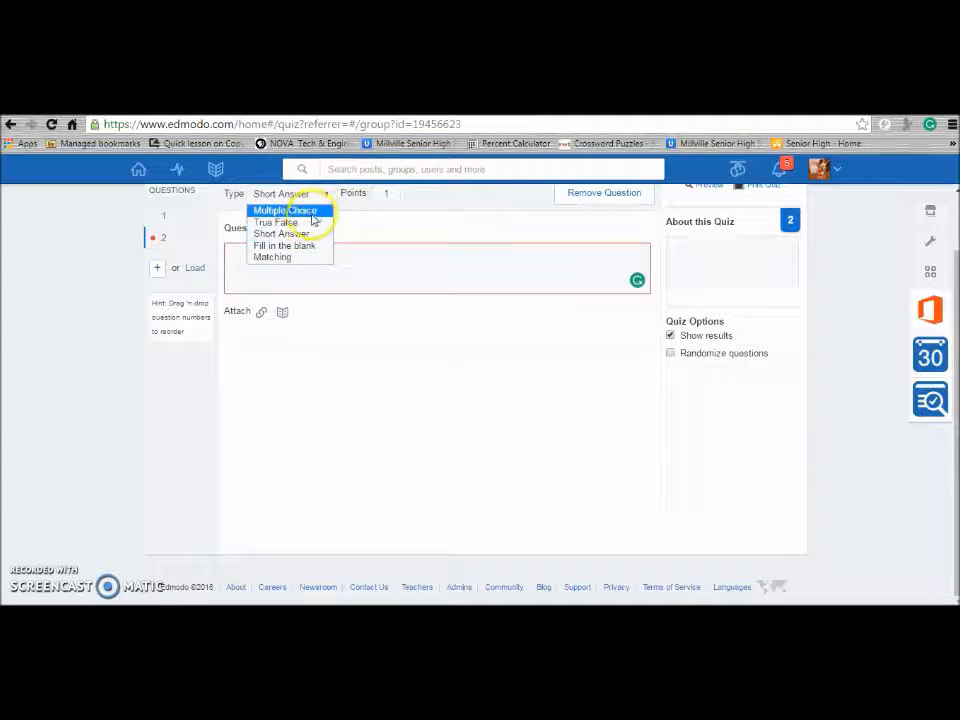
click(306, 222)
click(289, 242)
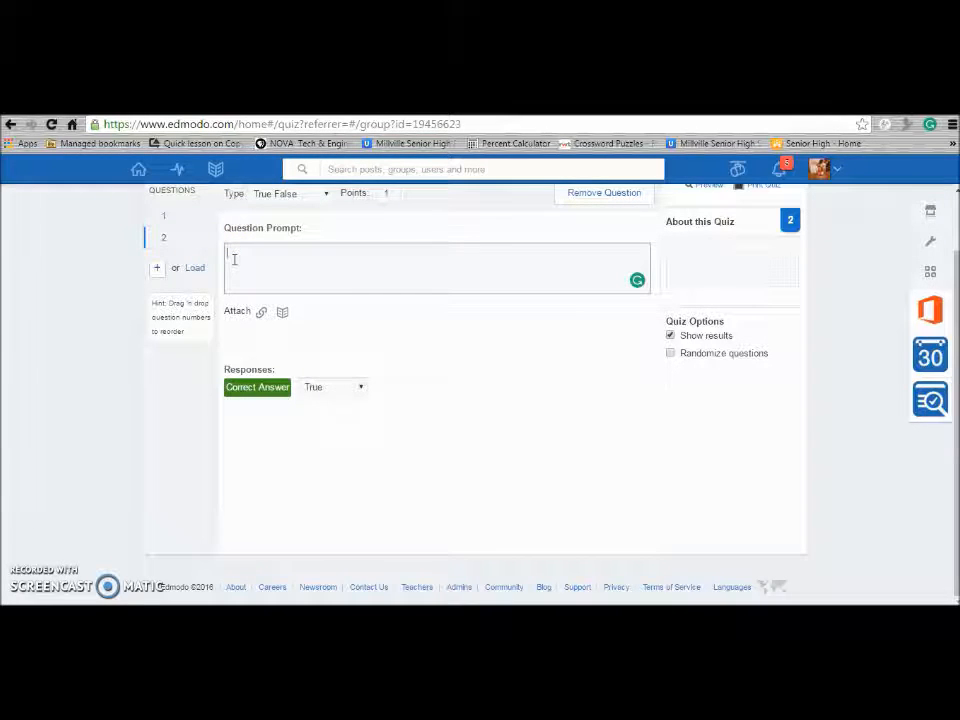
text(A tiny home is )
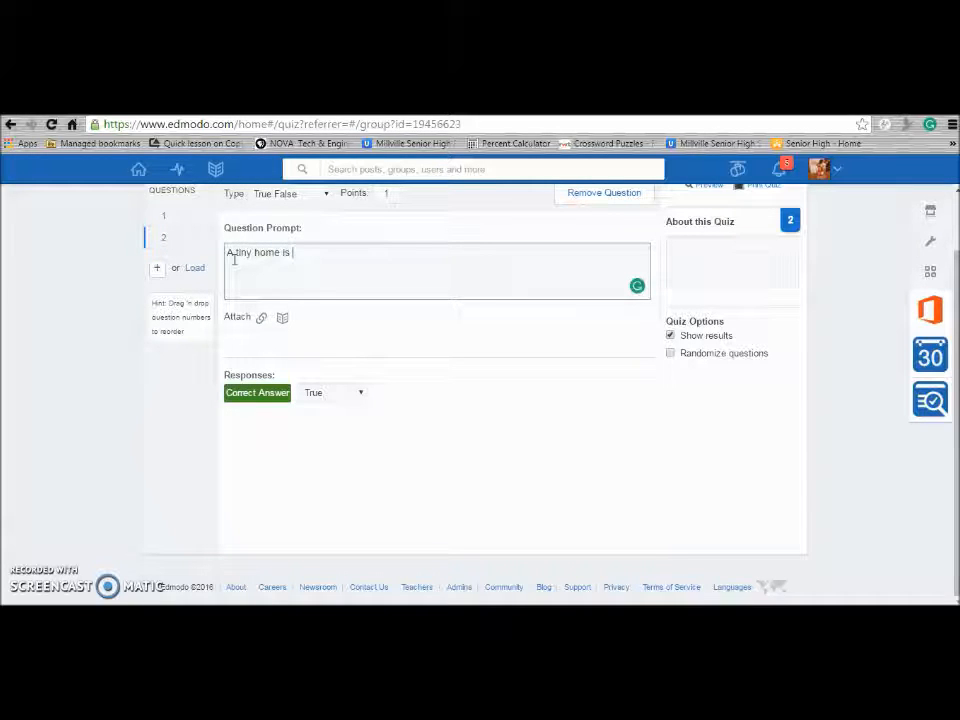
text(more than 2 )
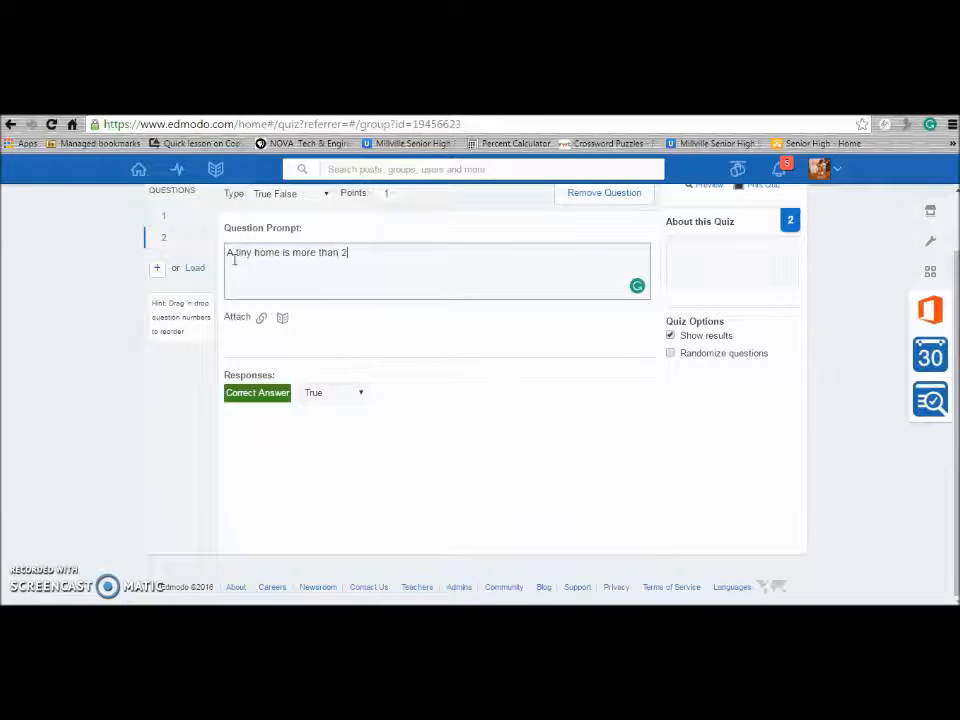
text(000 )
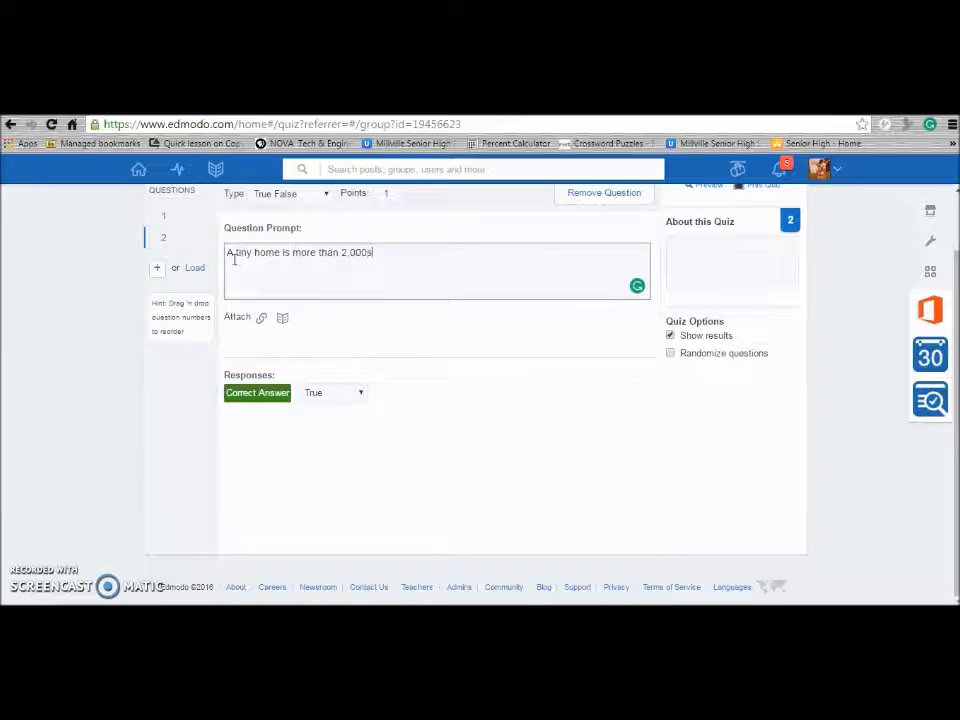
text(sq ft.)
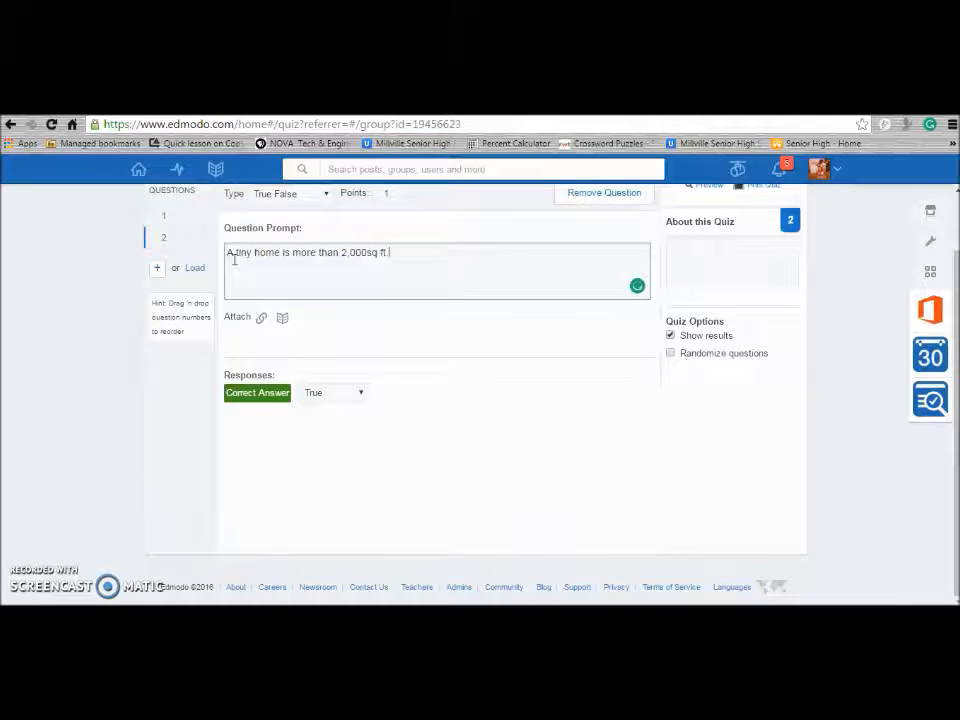
Mark False as the correct answer for question 2
click(359, 395)
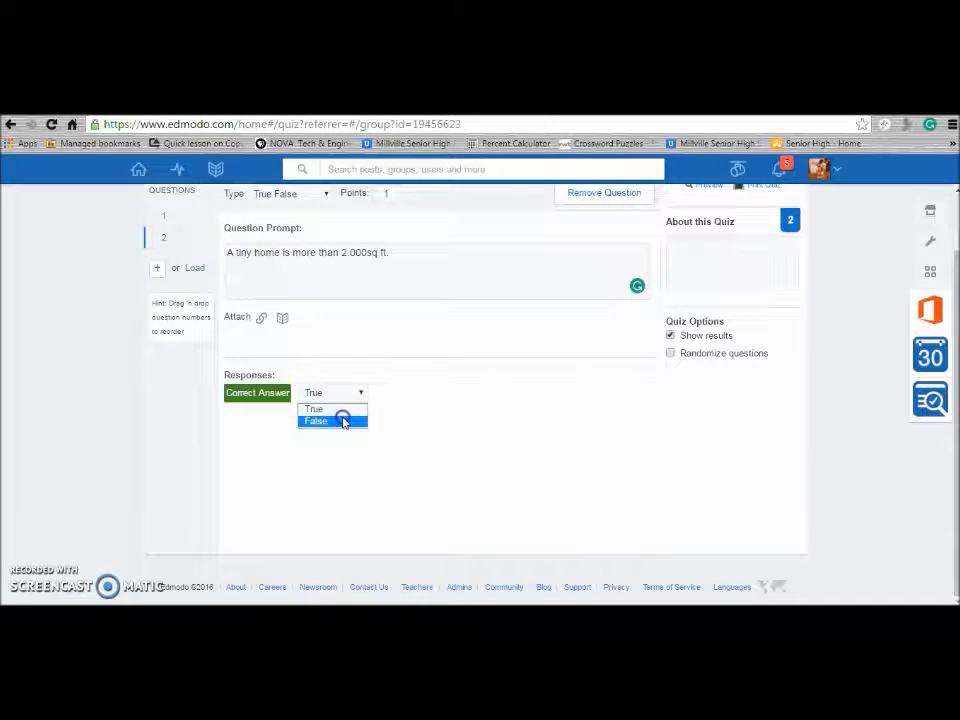
click(342, 421)
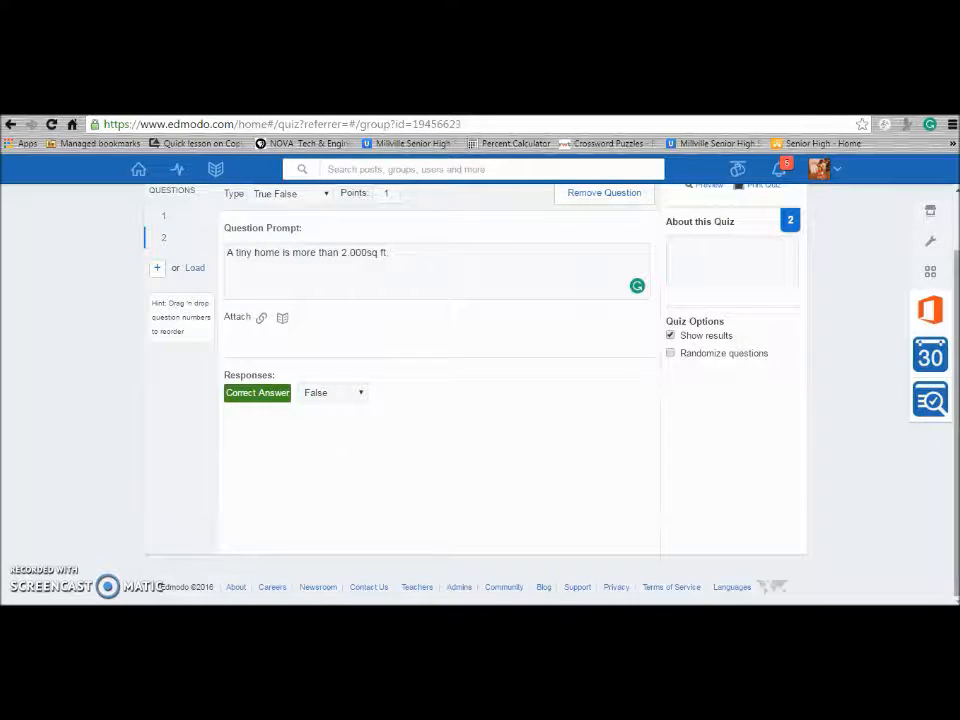
drag(955, 365, 955, 295)
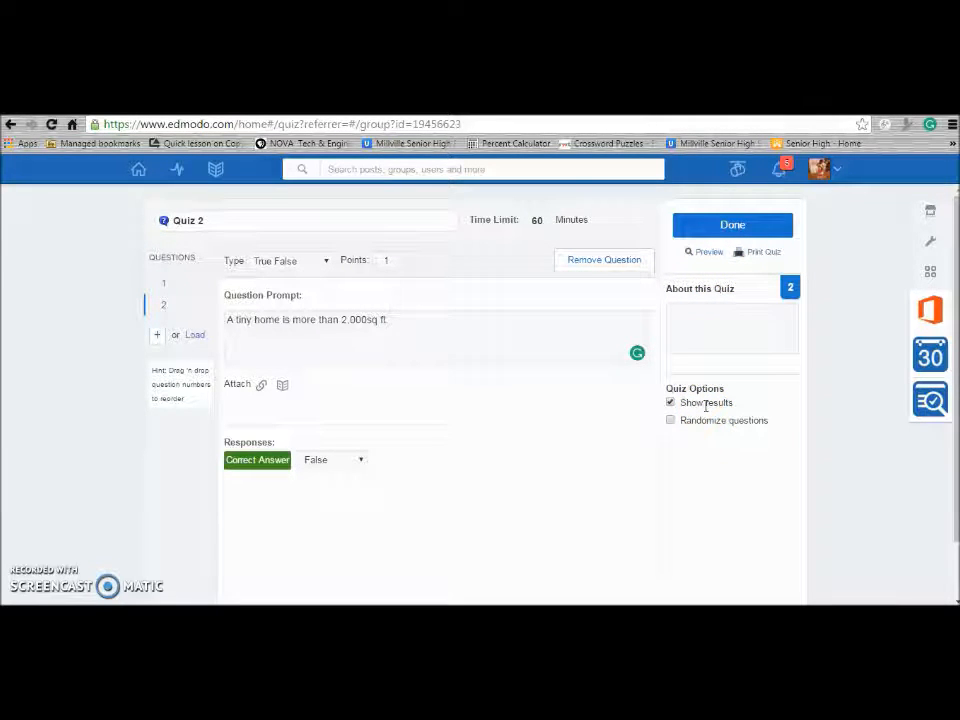
Start the student preview of Quiz 2 and advance from question 1 to question 2
click(707, 252)
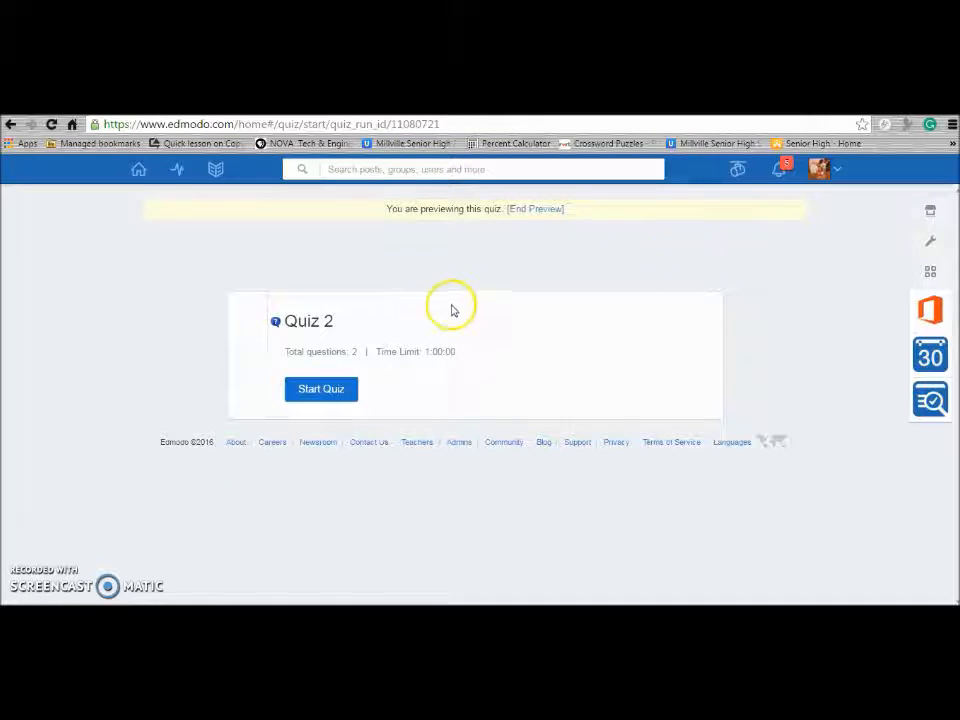
click(321, 389)
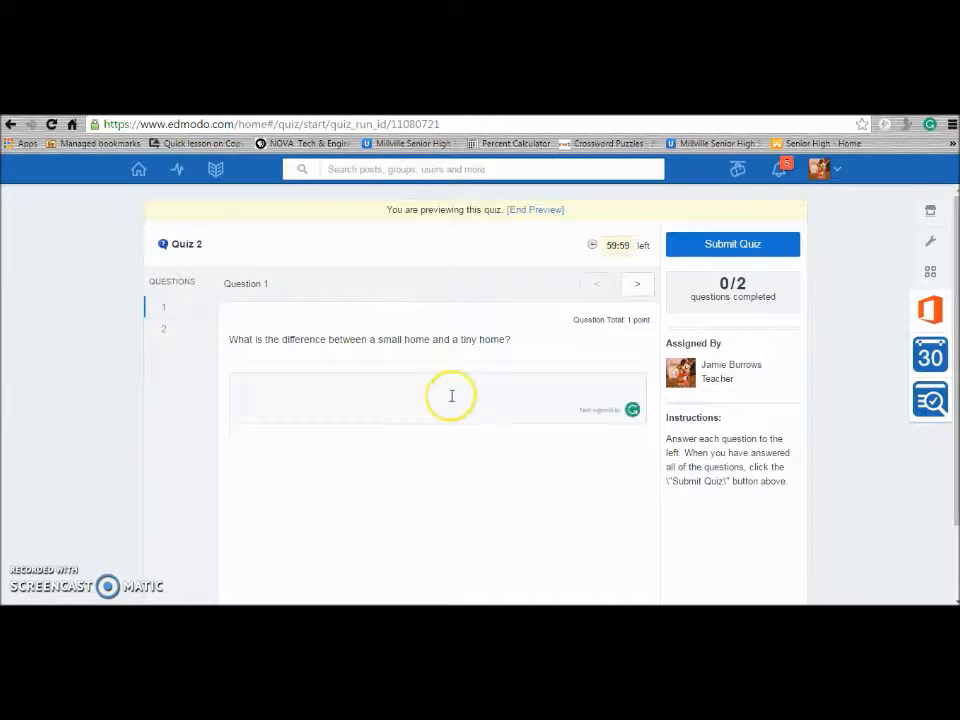
click(429, 398)
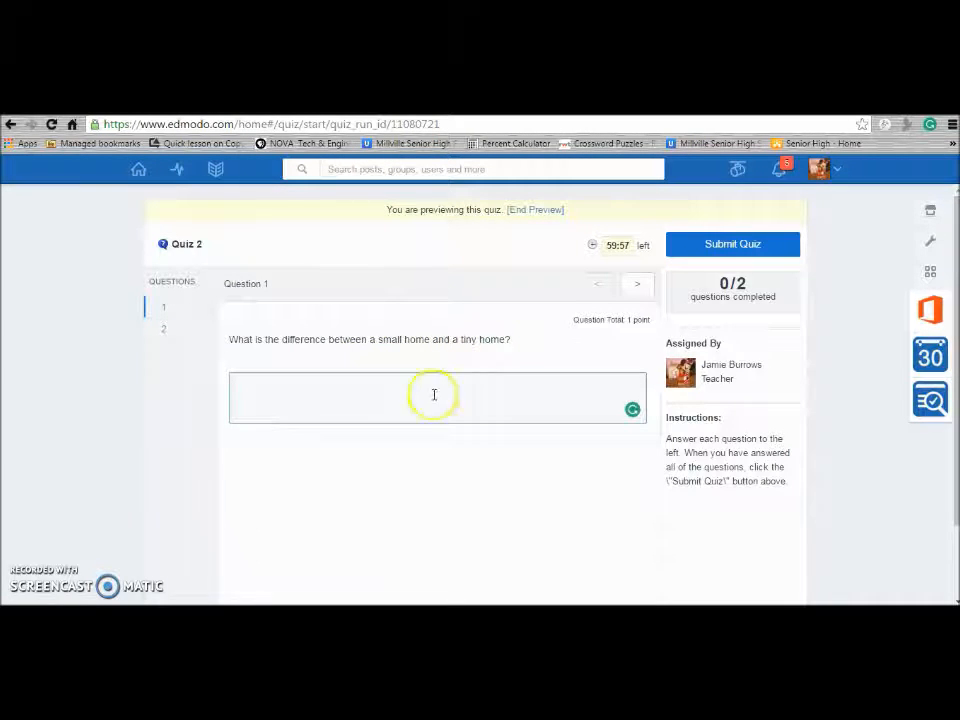
click(638, 287)
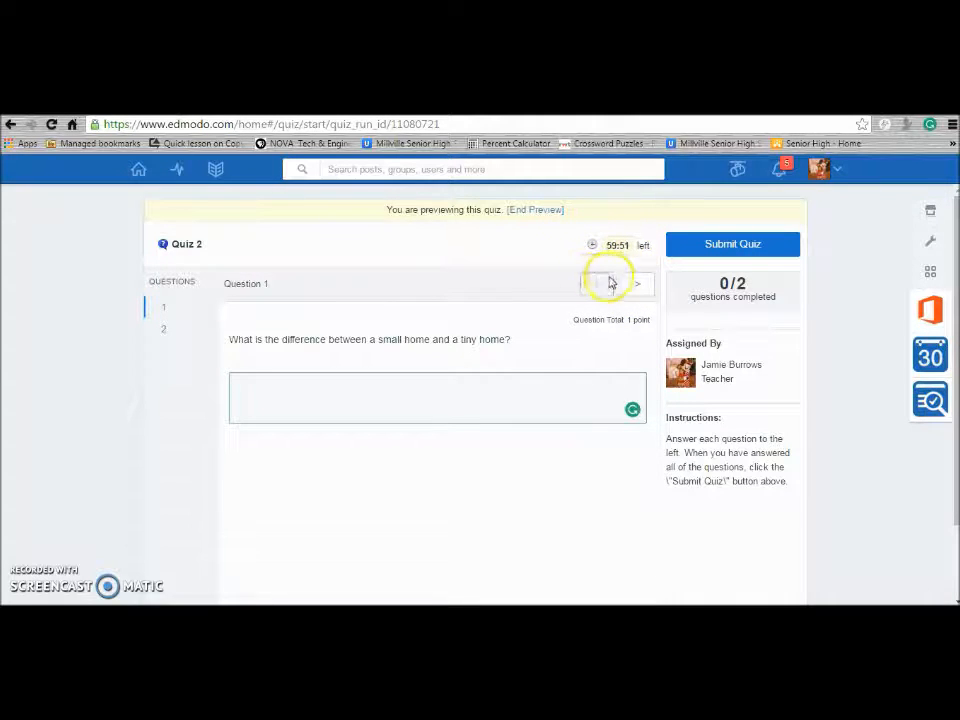
click(635, 289)
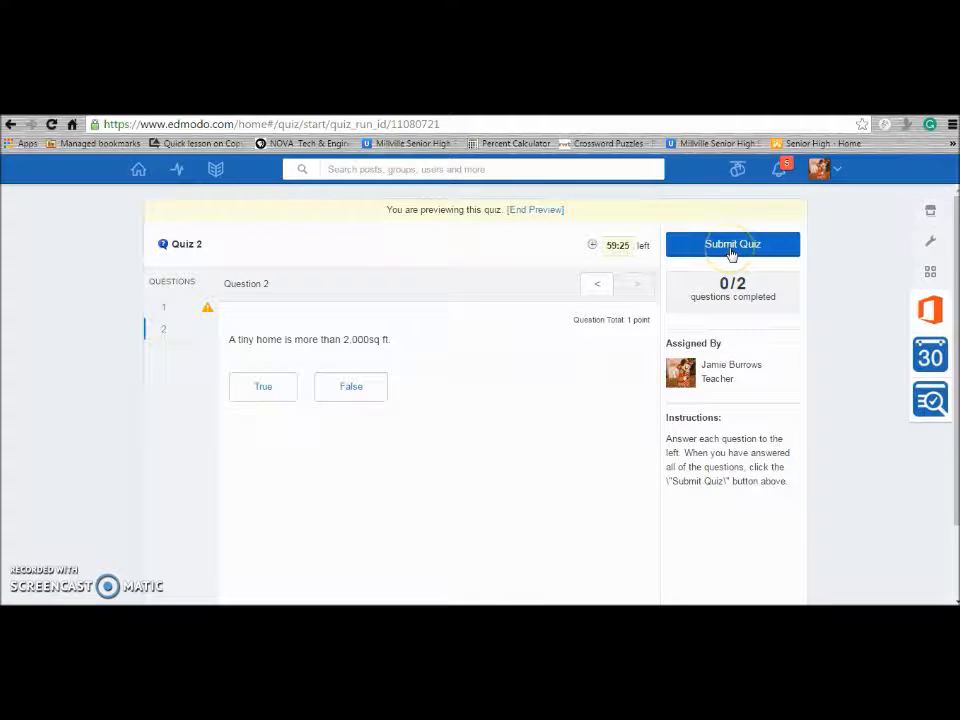
Attach Quiz 2 to the group post, due 04/30/2016, and add it to the gradebook
click(541, 211)
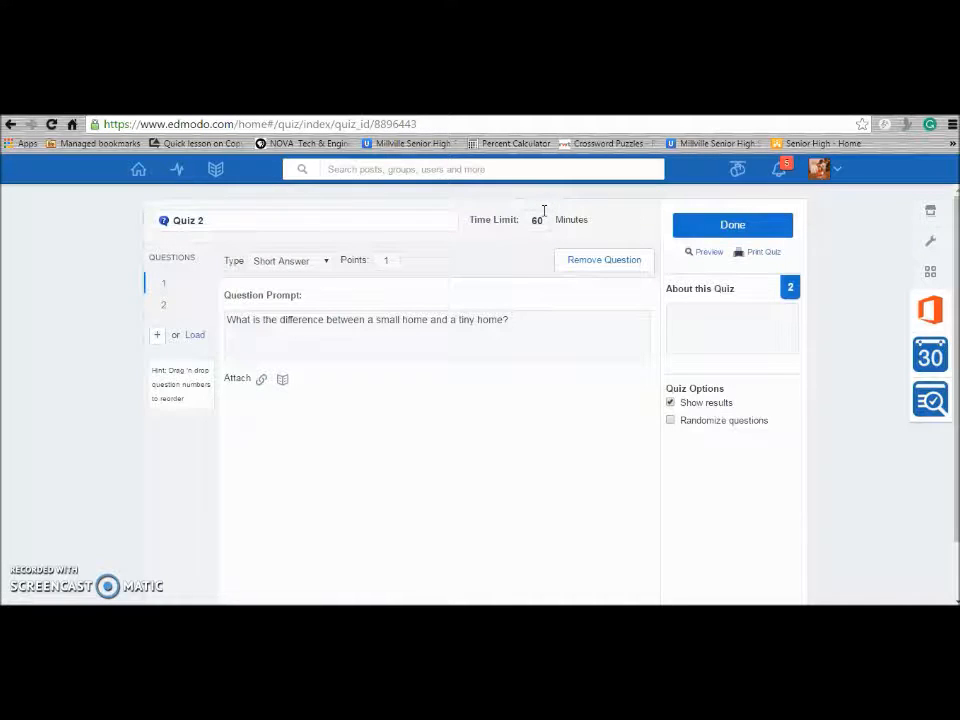
click(735, 230)
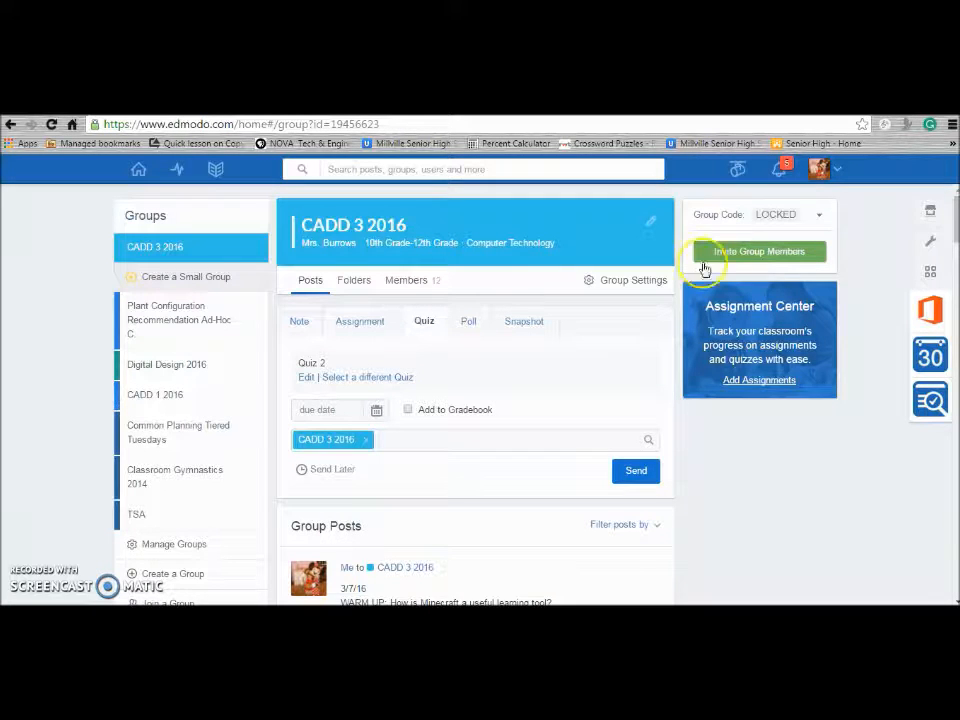
click(376, 412)
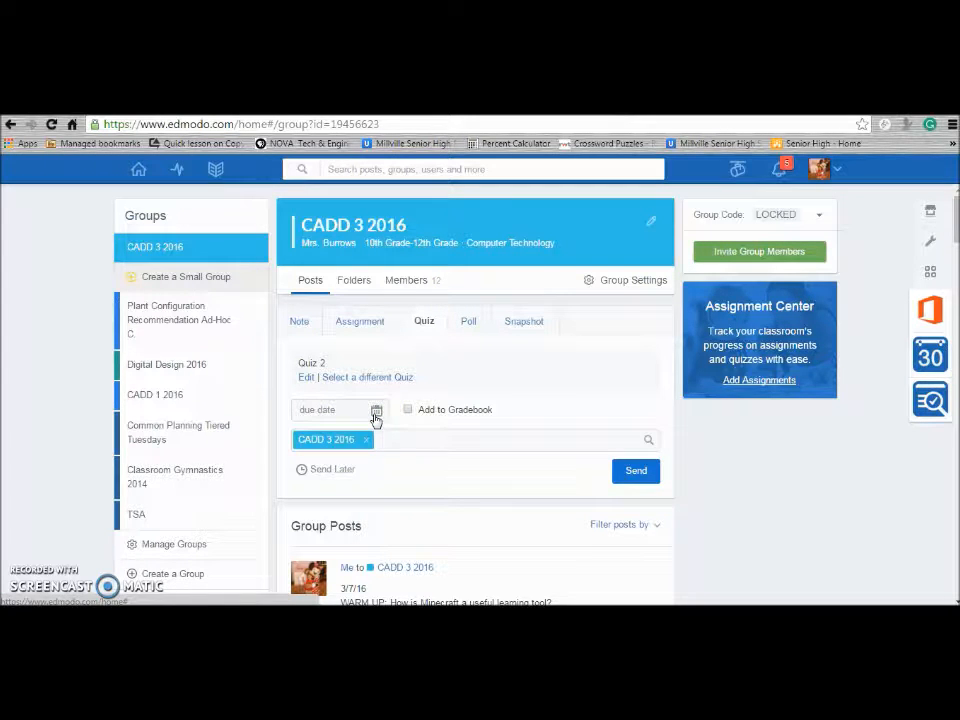
click(499, 542)
click(422, 416)
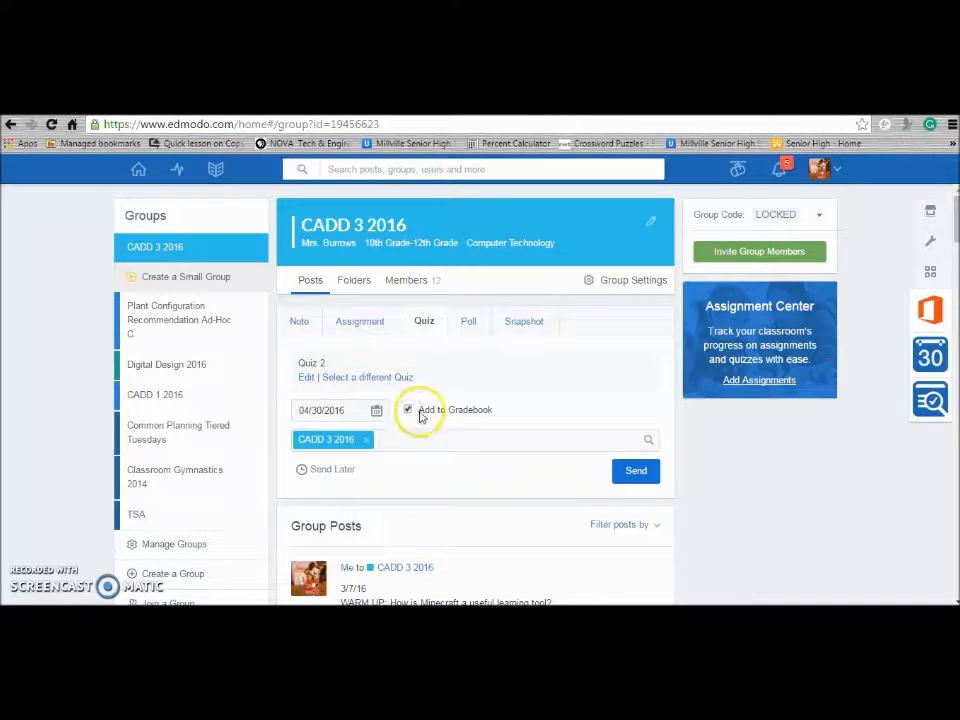